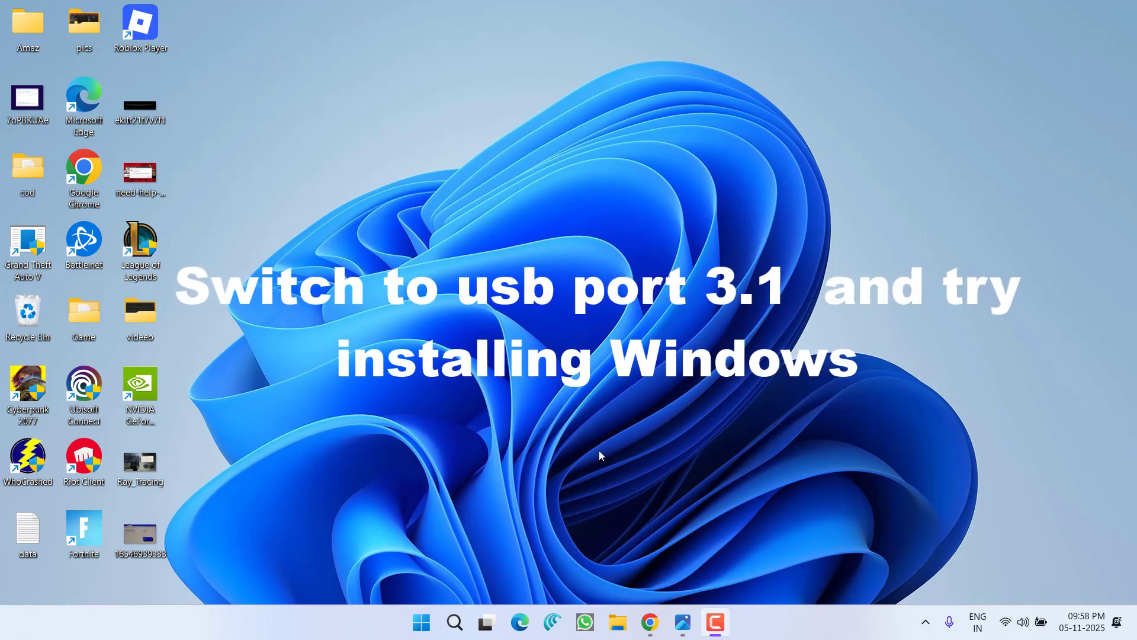
# Step: Bring up the Windows 11 download page and find the Create Windows 11 Installation Media section
pyautogui.click(650, 622)
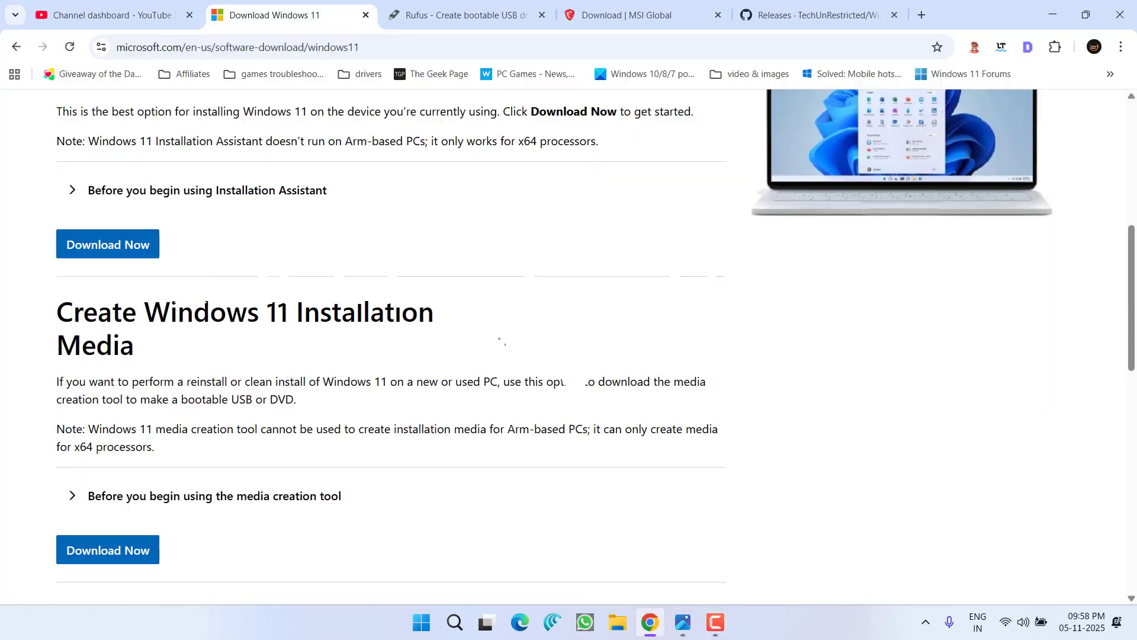
pyautogui.scroll(7, 497, 341)
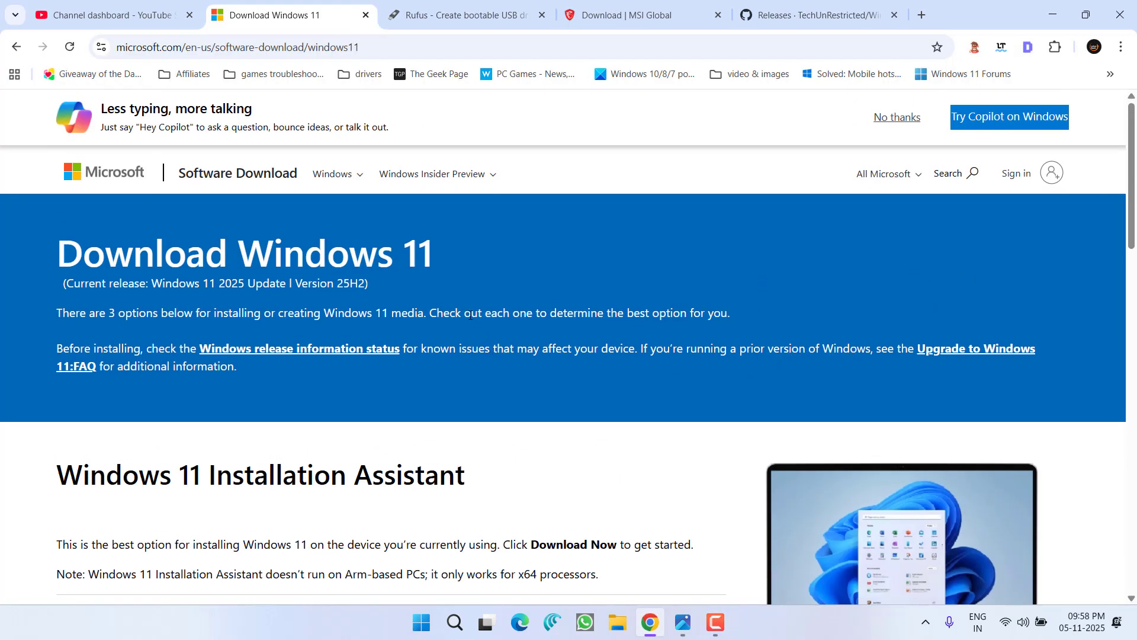
pyautogui.scroll(-6, 444, 314)
pyautogui.scroll(-2, 438, 316)
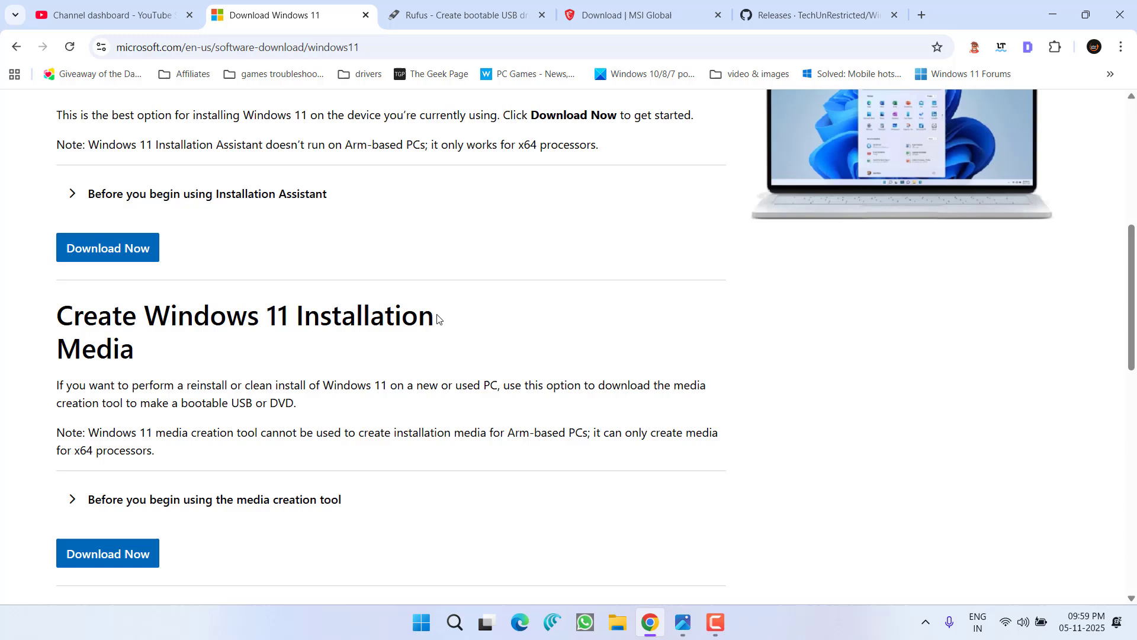
pyautogui.moveTo(57, 300); pyautogui.dragTo(158, 347)
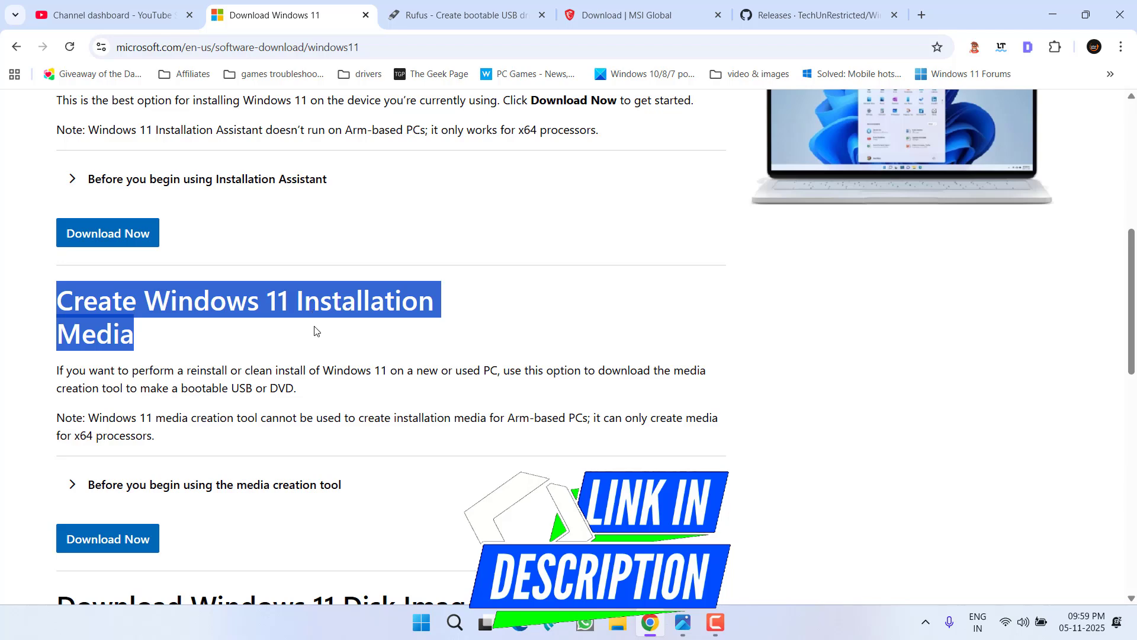
pyautogui.scroll(-3, 315, 330)
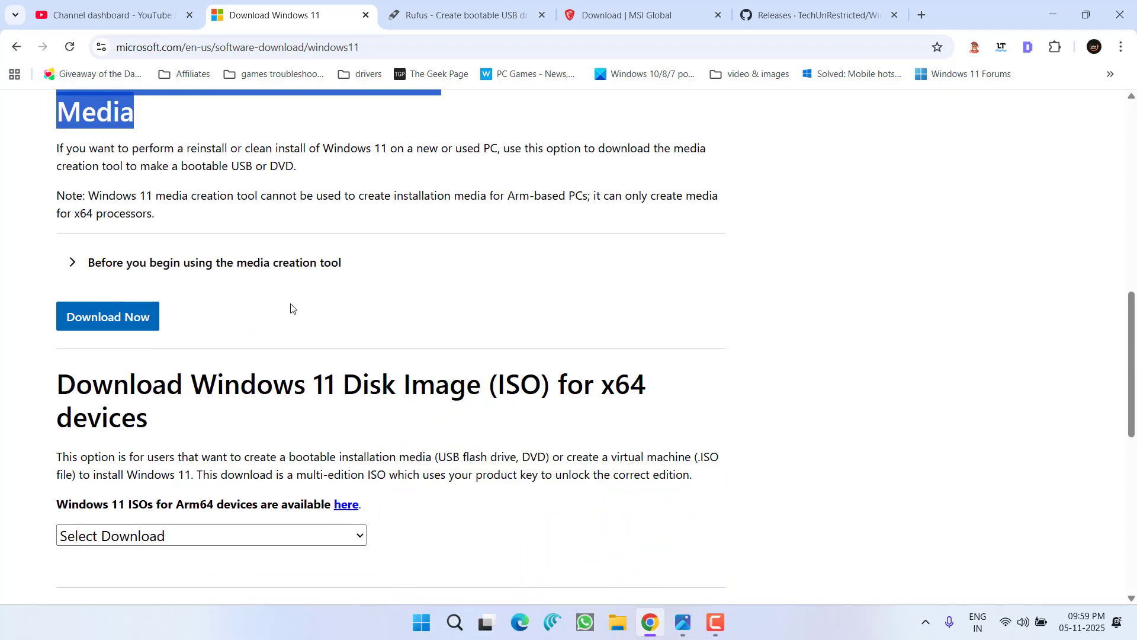
# Step: Download MediaCreationTool.exe to the Desktop and launch it
pyautogui.click(136, 319)
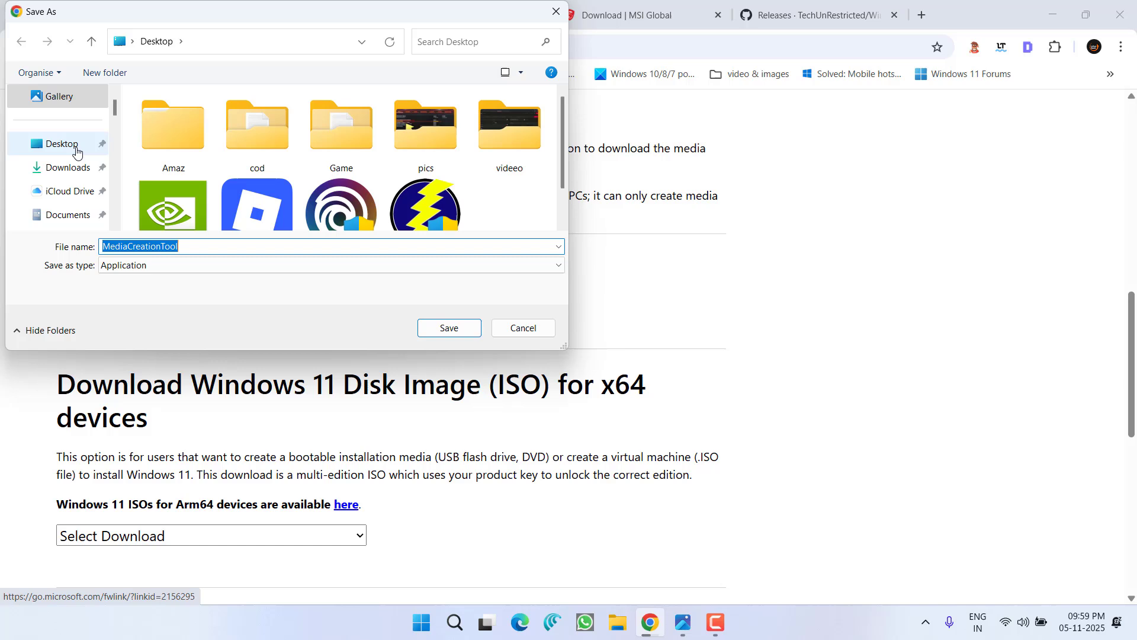
pyautogui.click(77, 153)
pyautogui.click(449, 328)
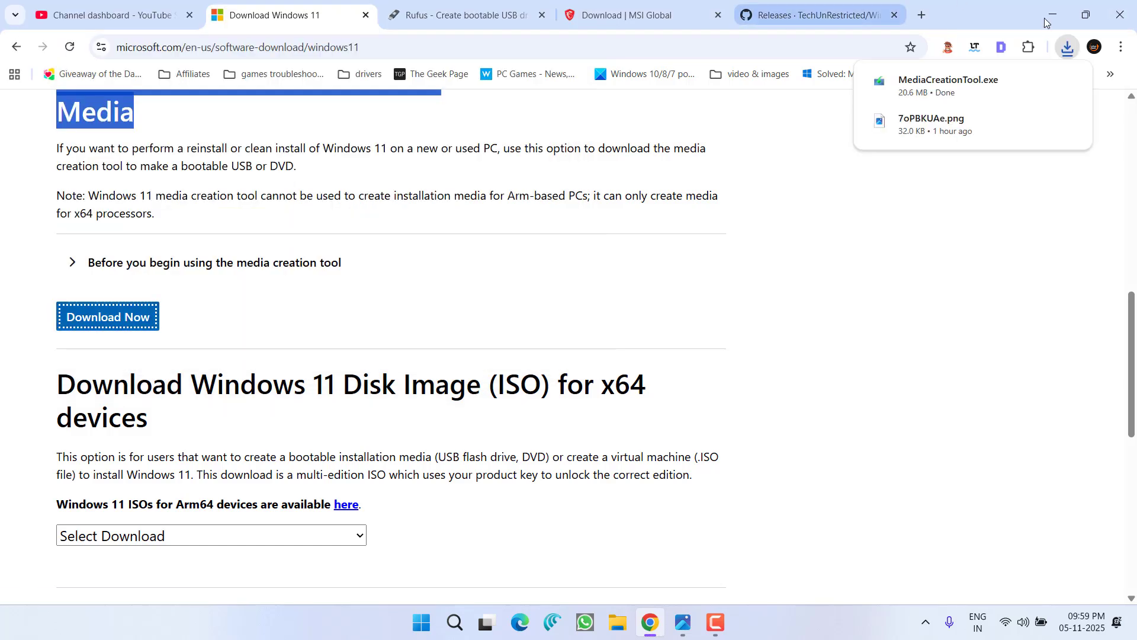
pyautogui.click(948, 82)
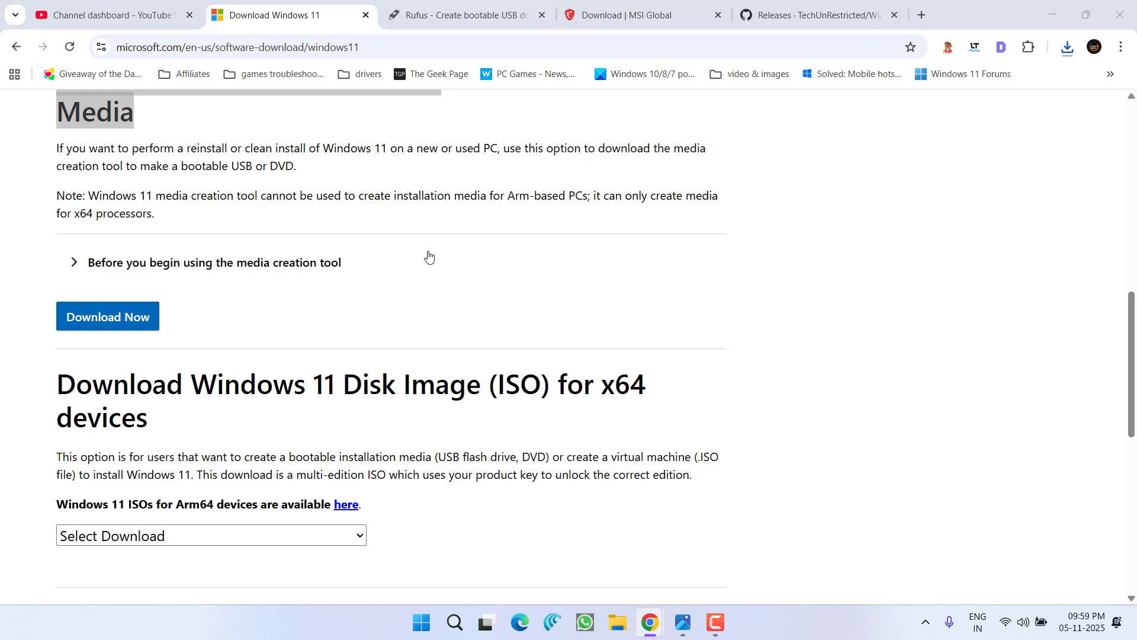
# Step: Allow Setup to run and accept the licence terms, then quit Setup and go to the Rufus site
pyautogui.click(491, 436)
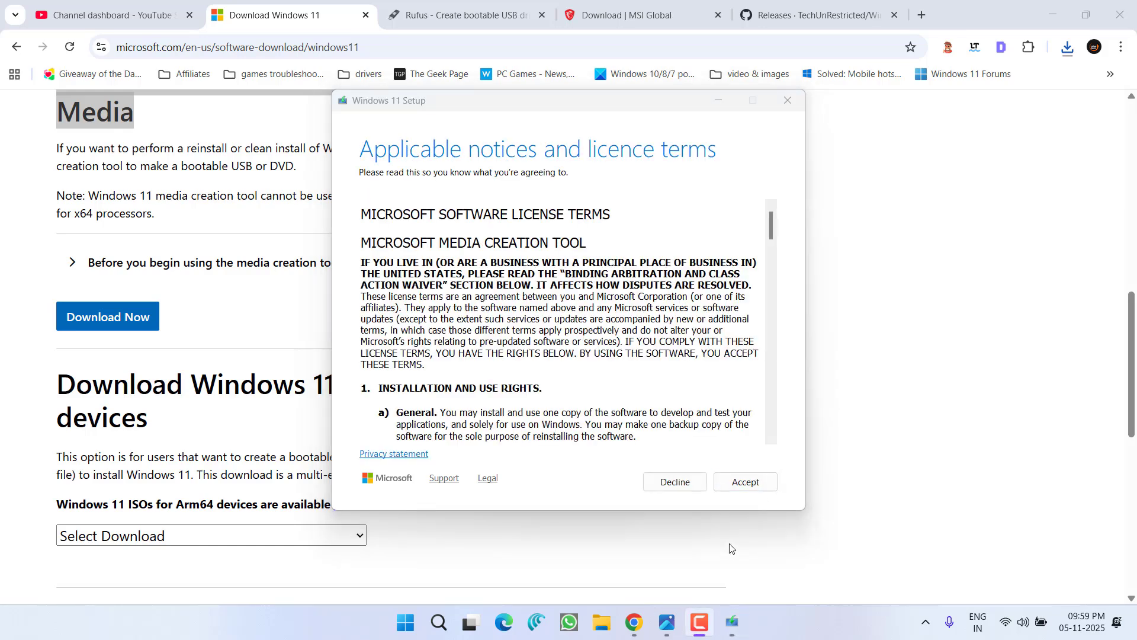
pyautogui.click(761, 481)
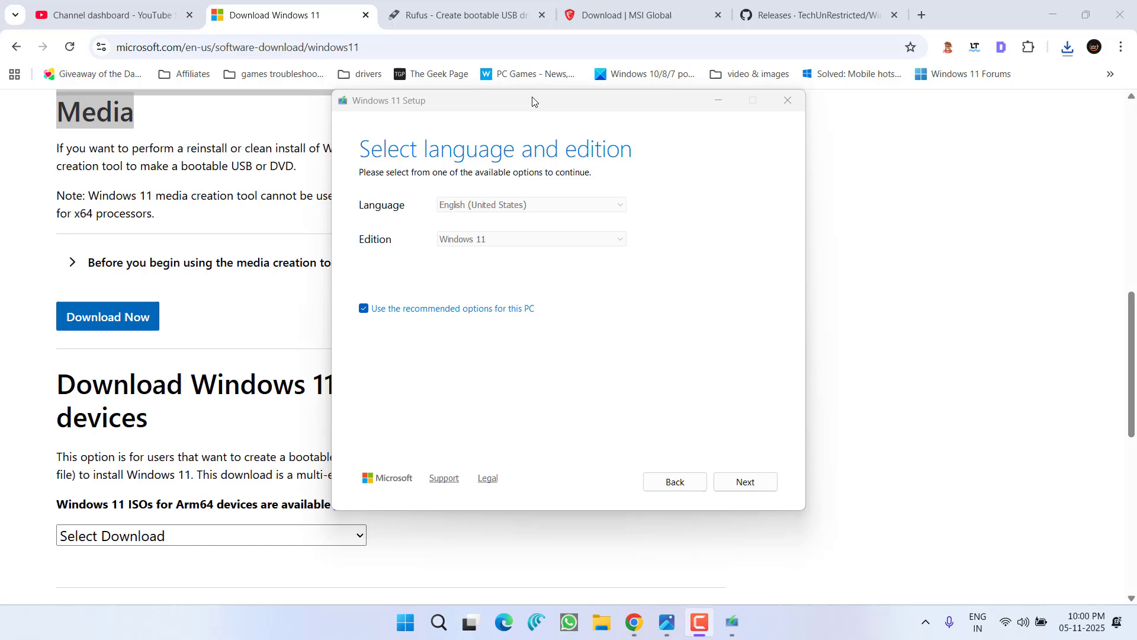
pyautogui.click(787, 100)
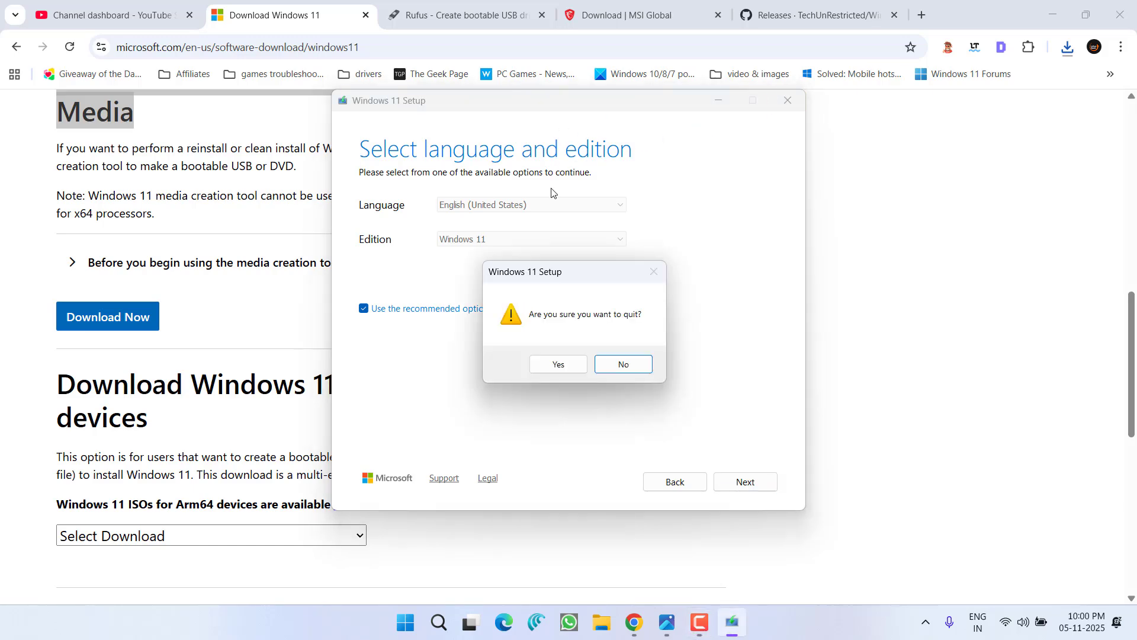
pyautogui.click(554, 363)
pyautogui.click(446, 4)
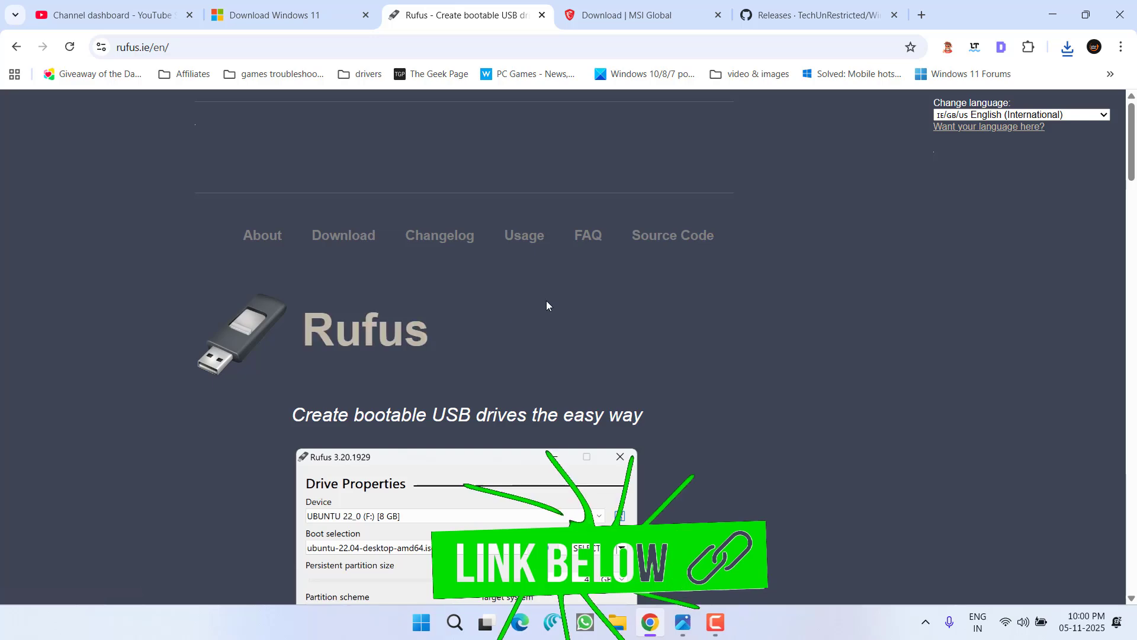
# Step: Choose Windows 11 (multi-edition ISO for x64 devices) in the disk image download list
pyautogui.click(284, 14)
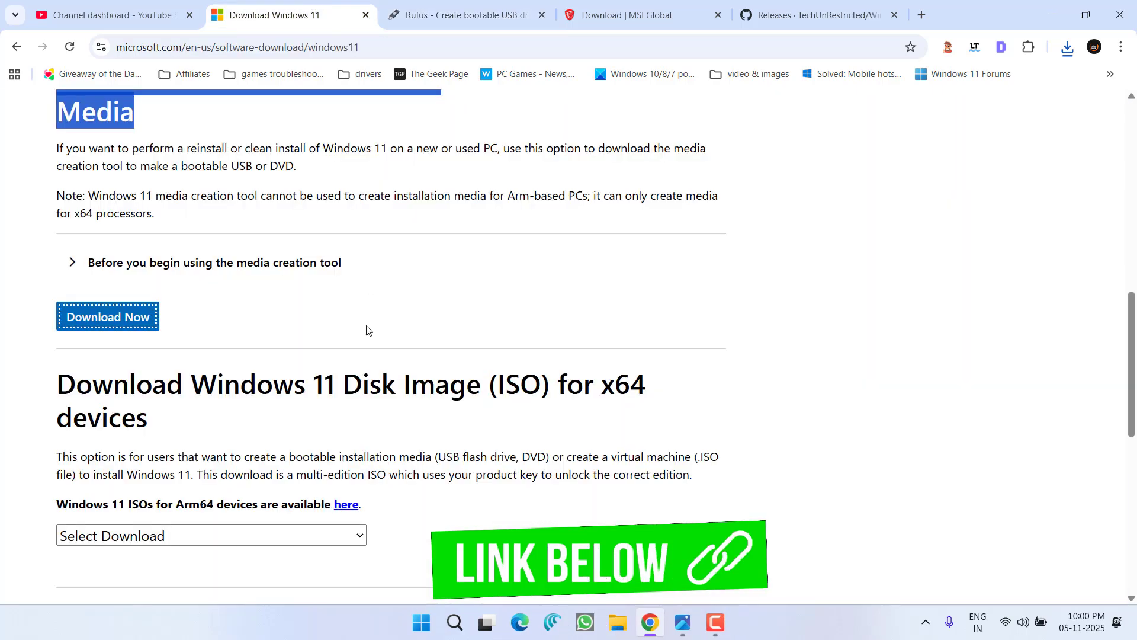
pyautogui.scroll(-3, 371, 328)
pyautogui.click(118, 388)
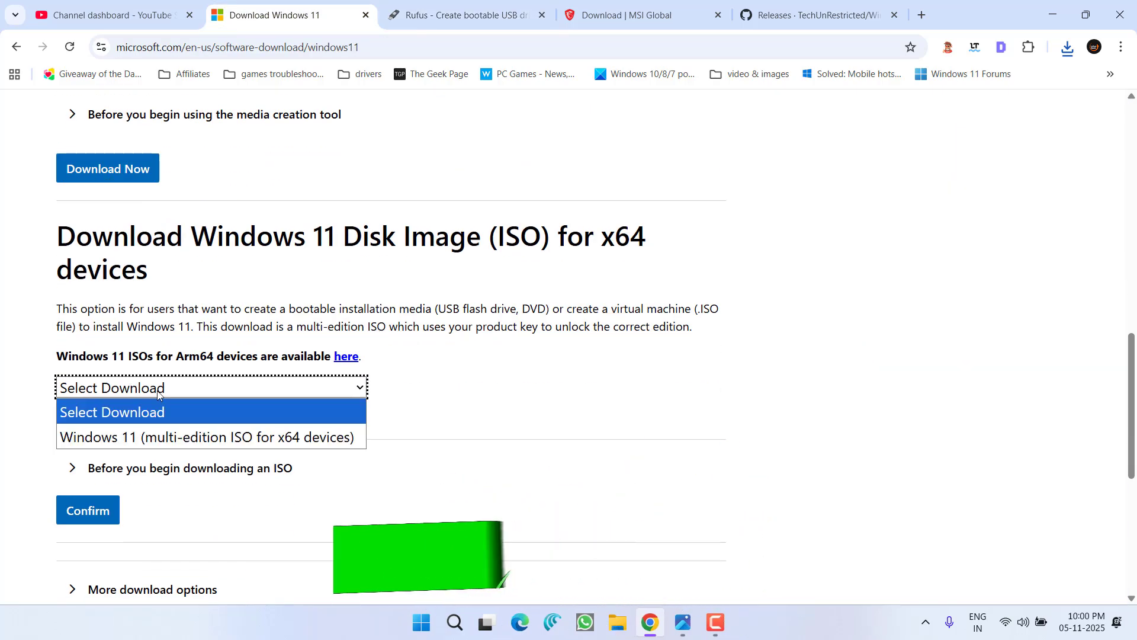
pyautogui.click(155, 439)
pyautogui.scroll(-3, 147, 429)
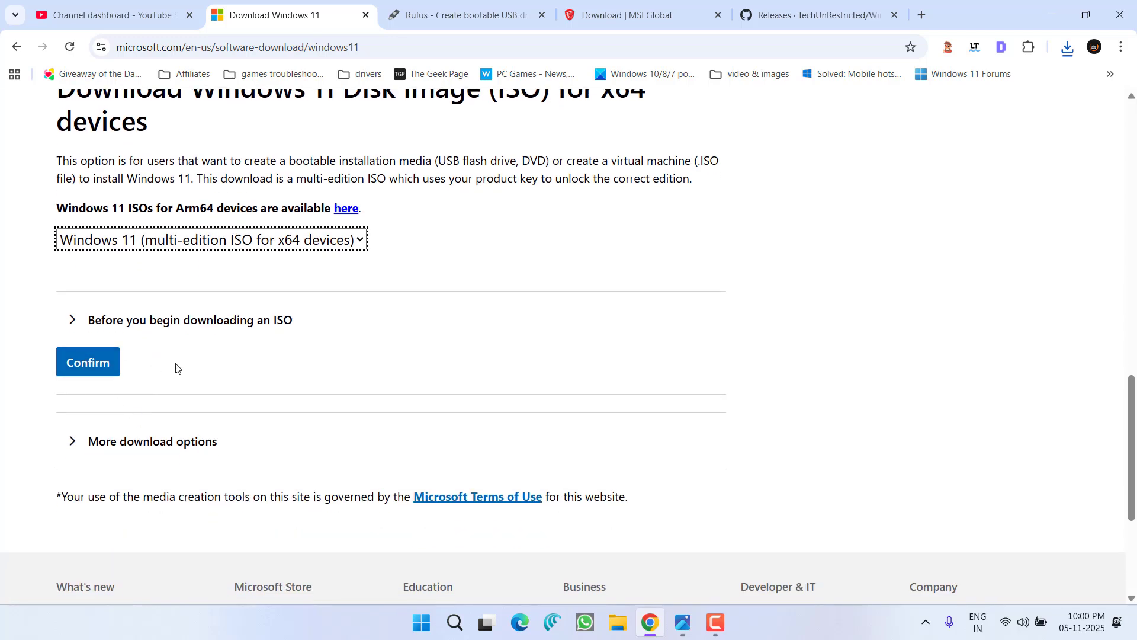
pyautogui.click(439, 4)
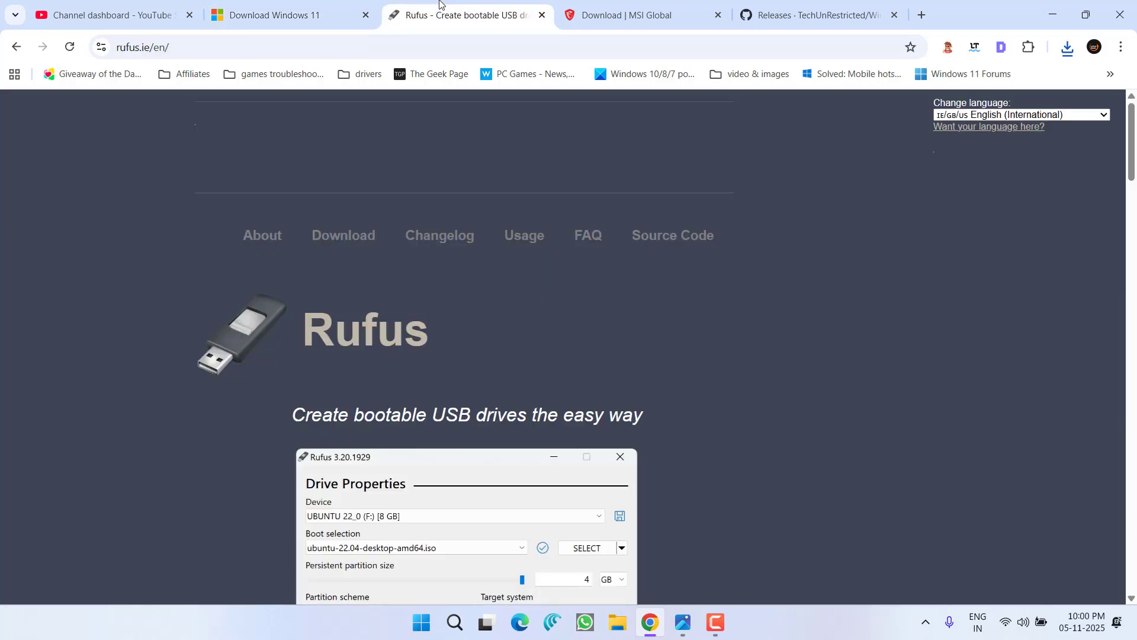
pyautogui.doubleClick(308, 332)
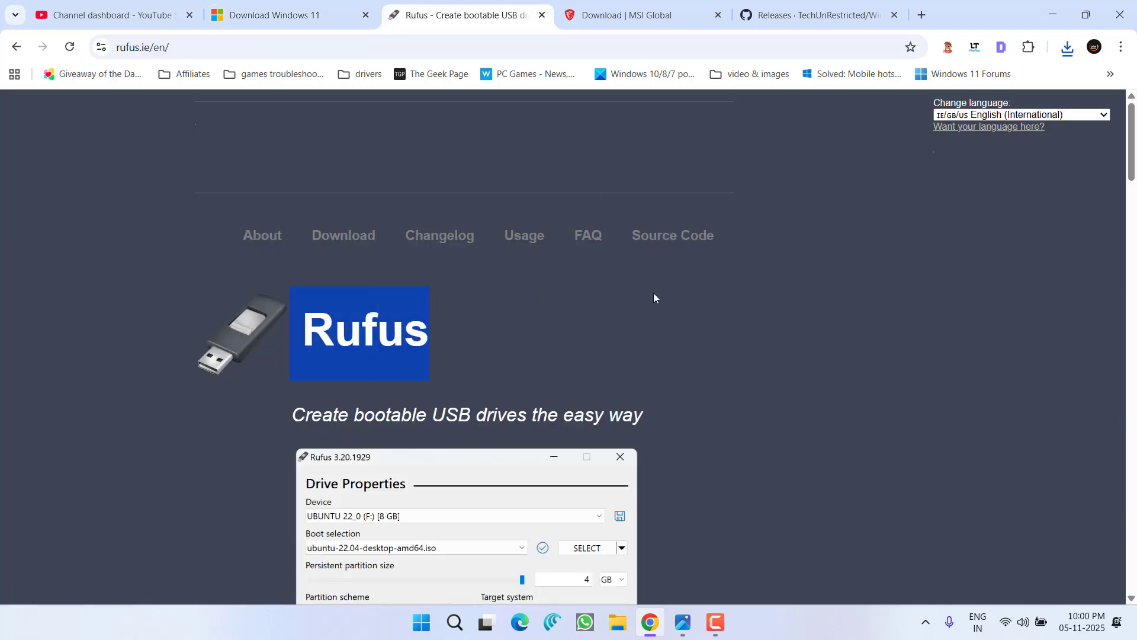
pyautogui.scroll(-10, 654, 296)
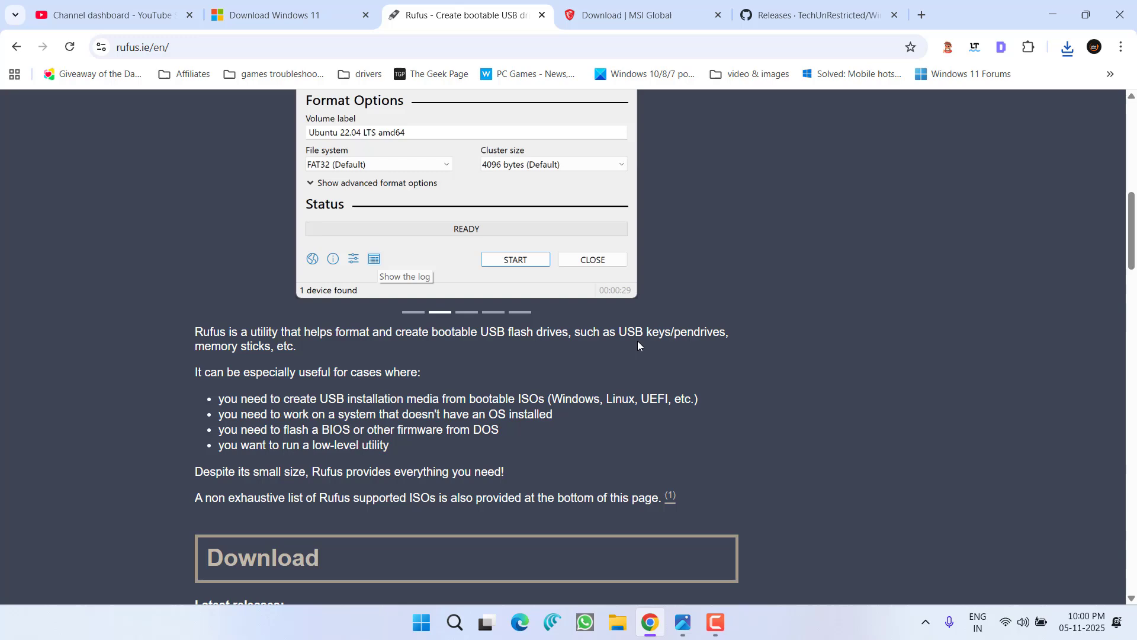
pyautogui.scroll(-2, 639, 345)
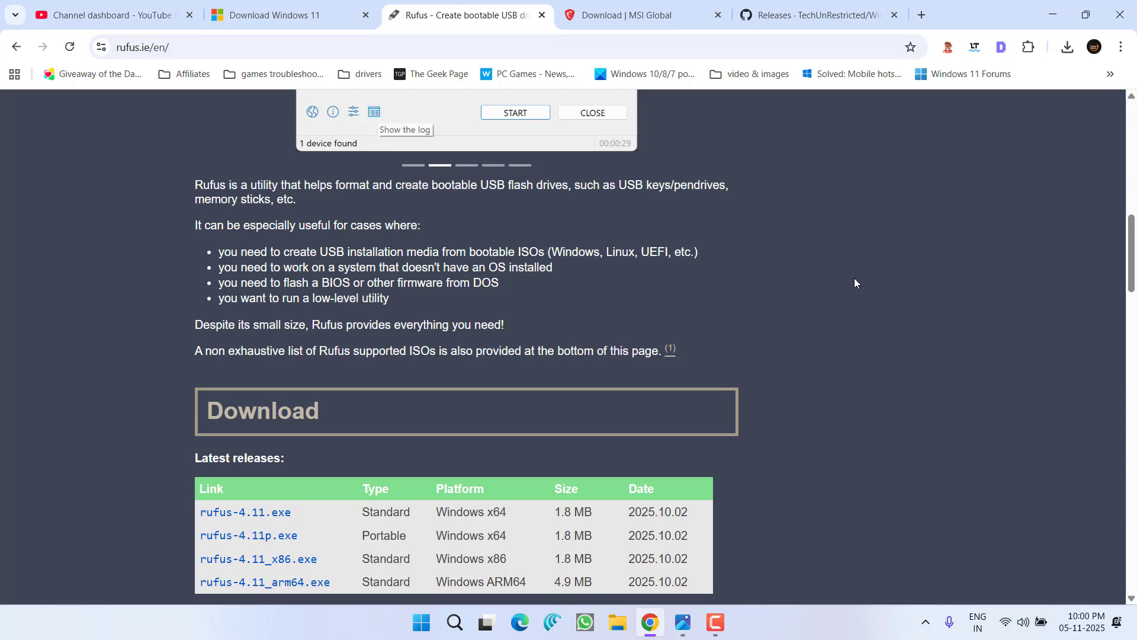
# Step: Take a last look at the Windows 11 ISO download section, then minimize Chrome to the desktop
pyautogui.click(284, 14)
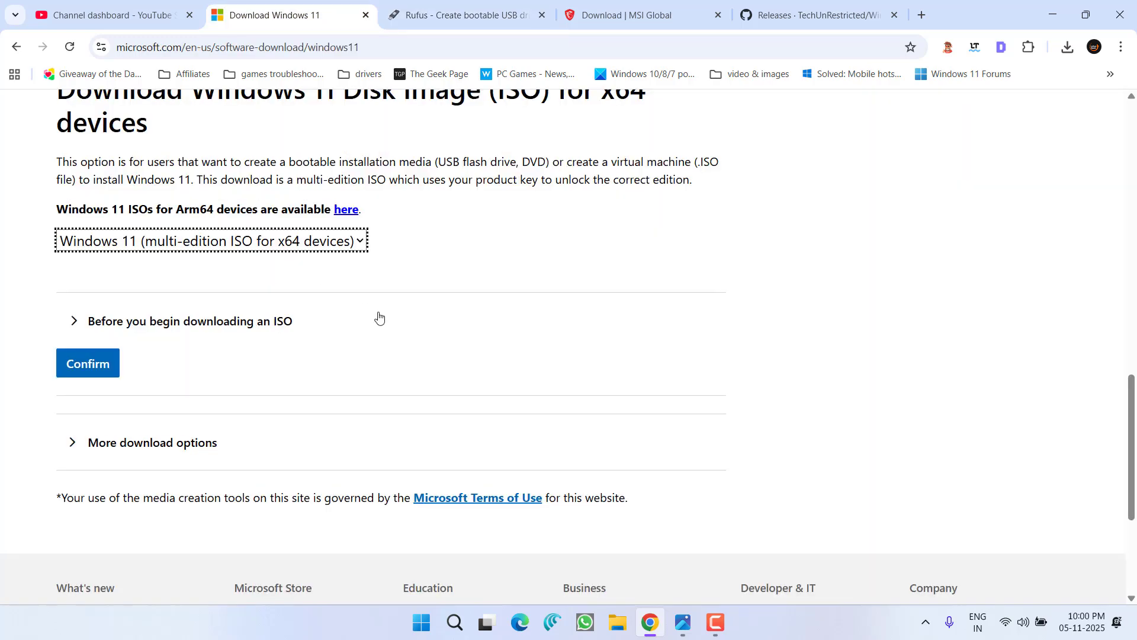
pyautogui.scroll(2, 379, 318)
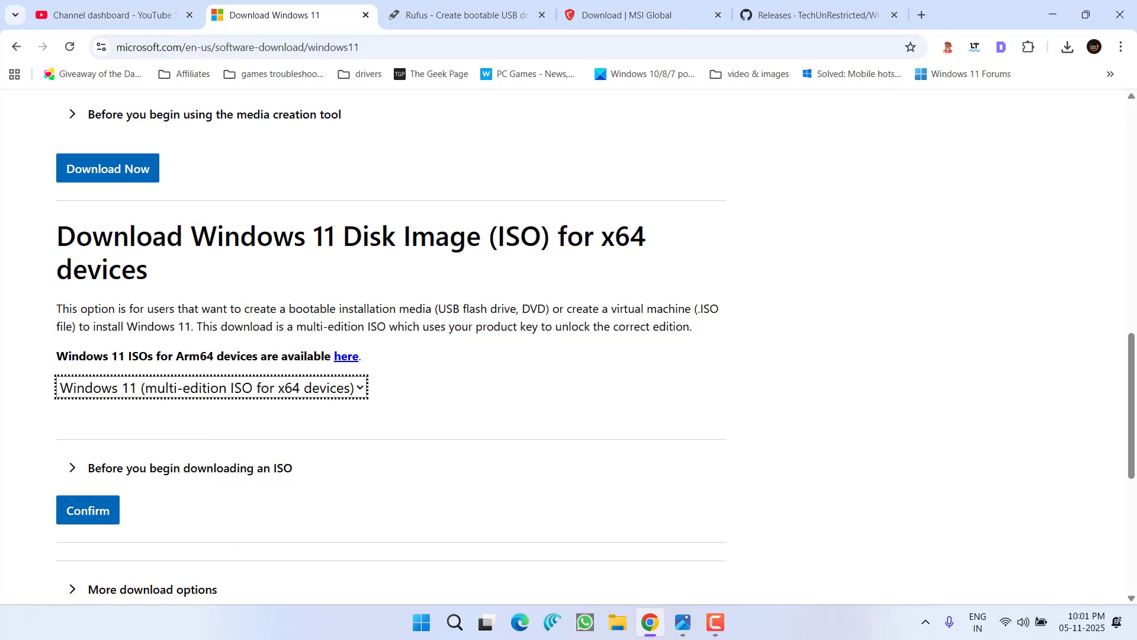
pyautogui.click(1053, 15)
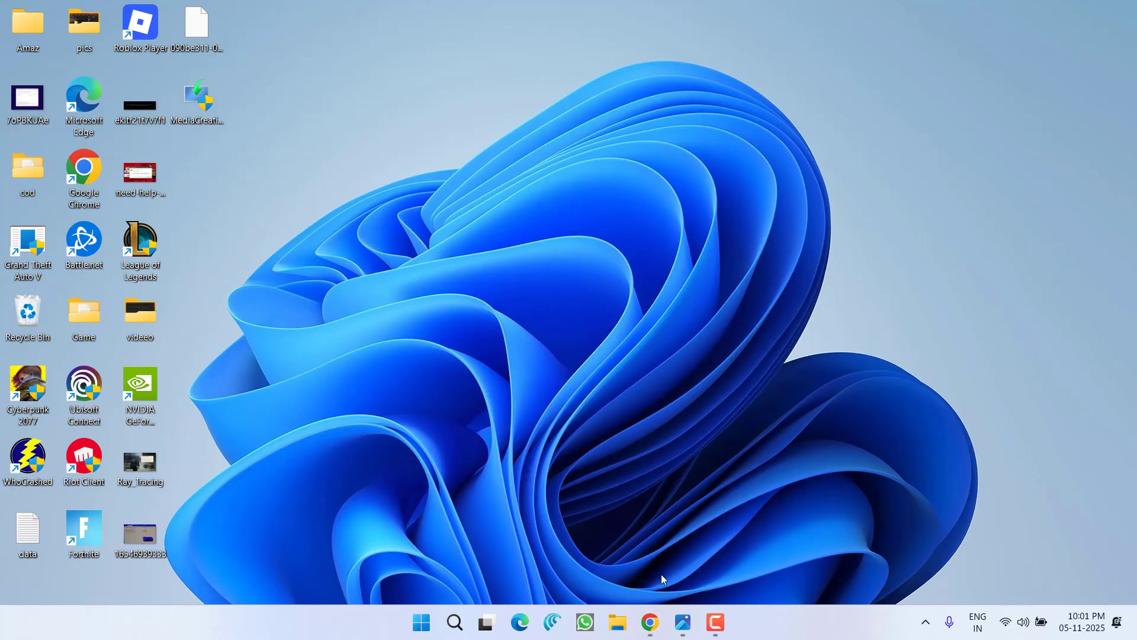
# Step: View the BIOS SATA Mode screenshot in Photos, close it, and return to the Download Windows 11 window
pyautogui.click(682, 622)
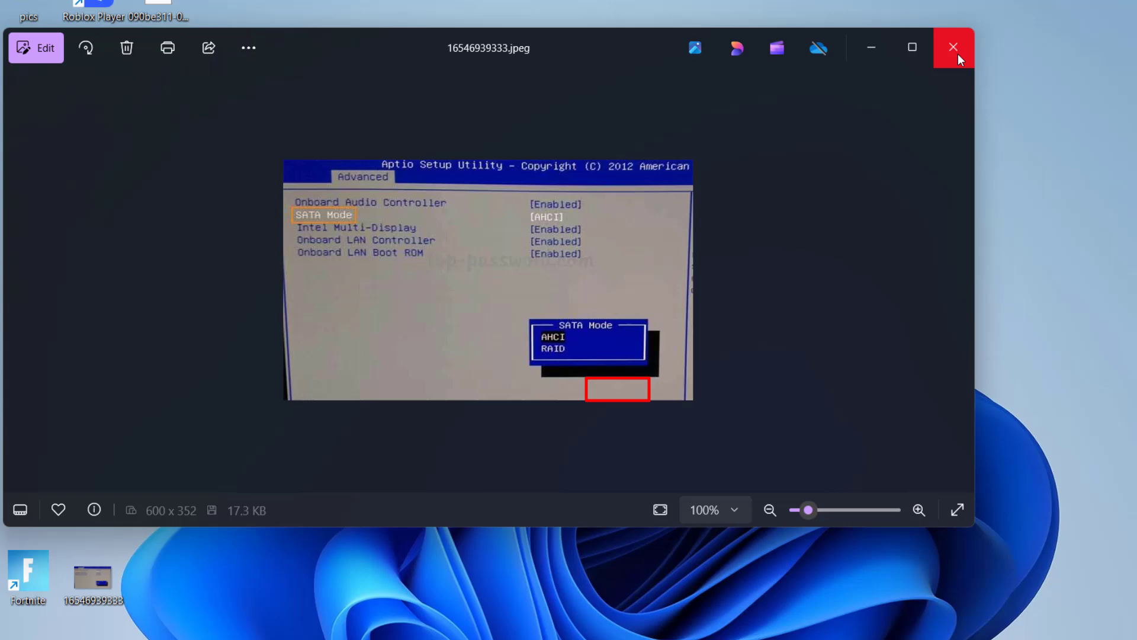
pyautogui.click(956, 53)
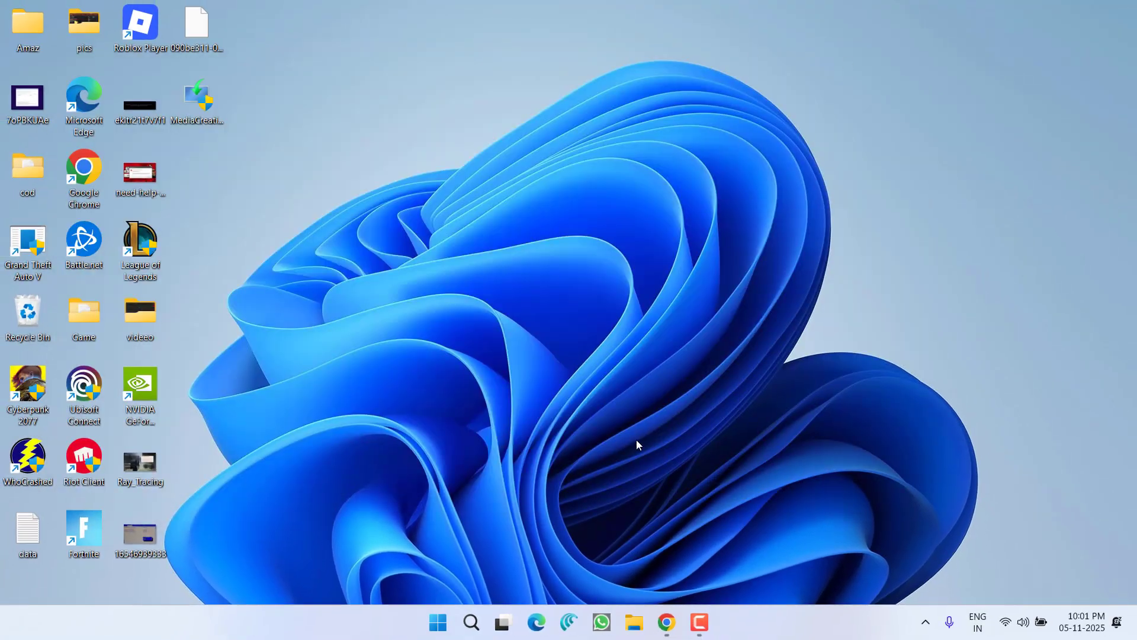
pyautogui.moveTo(667, 621)
pyautogui.click(594, 559)
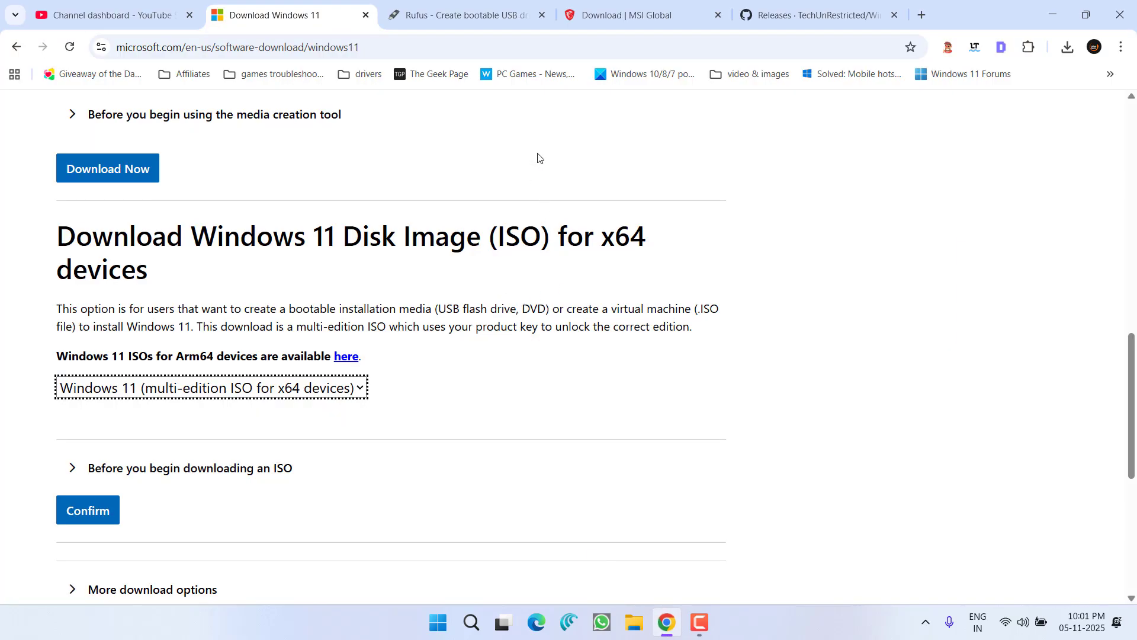
# Step: On MSI support, choose product line Motherboards, category Motherboards and type Gaming Series
pyautogui.click(610, 13)
pyautogui.scroll(-1, 334, 291)
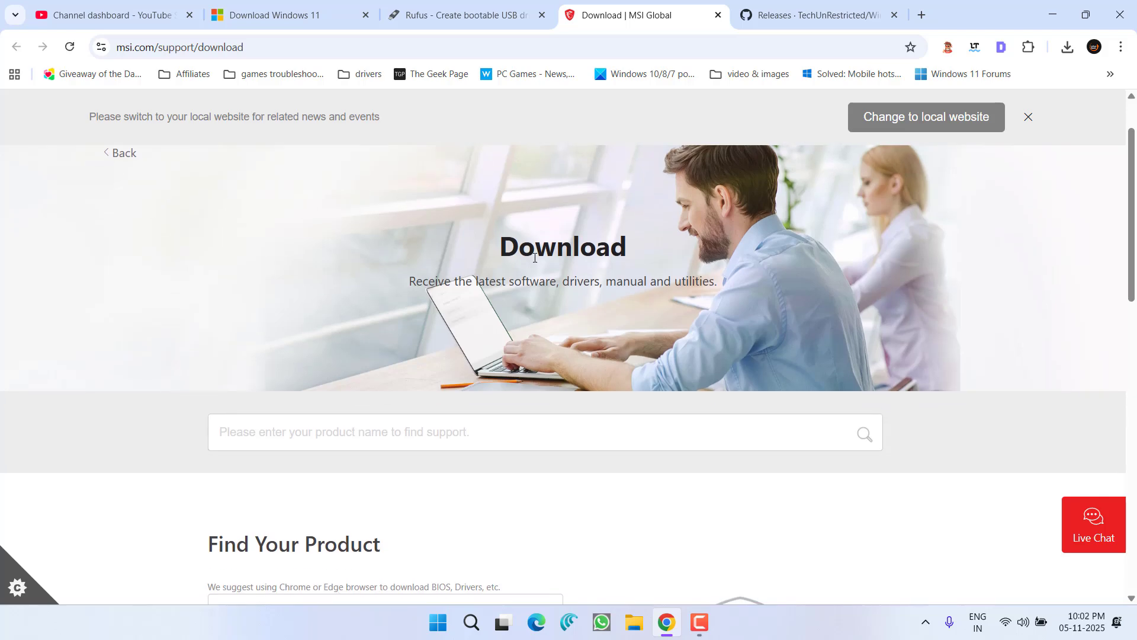
pyautogui.scroll(-4, 535, 257)
pyautogui.click(365, 325)
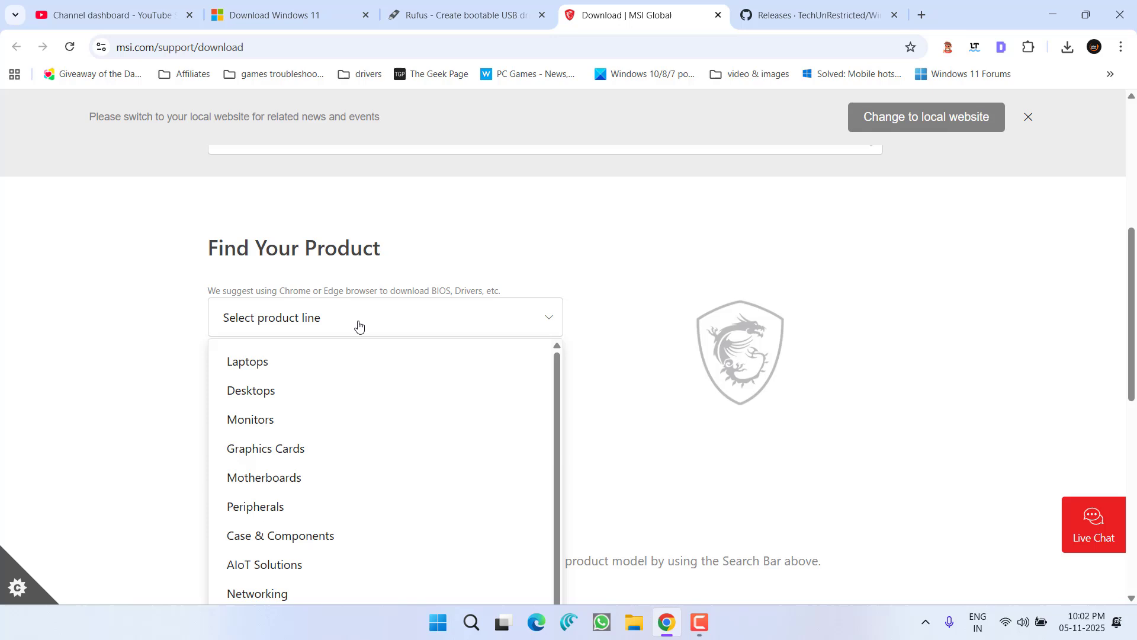
pyautogui.click(290, 474)
pyautogui.scroll(-1, 340, 420)
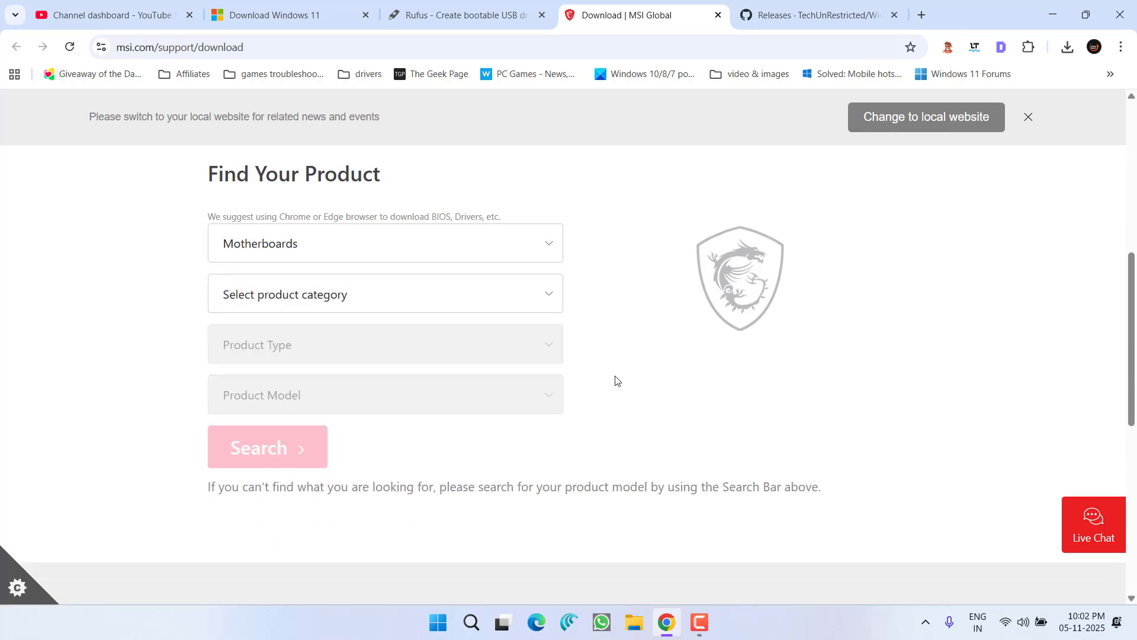
pyautogui.click(450, 296)
pyautogui.click(349, 335)
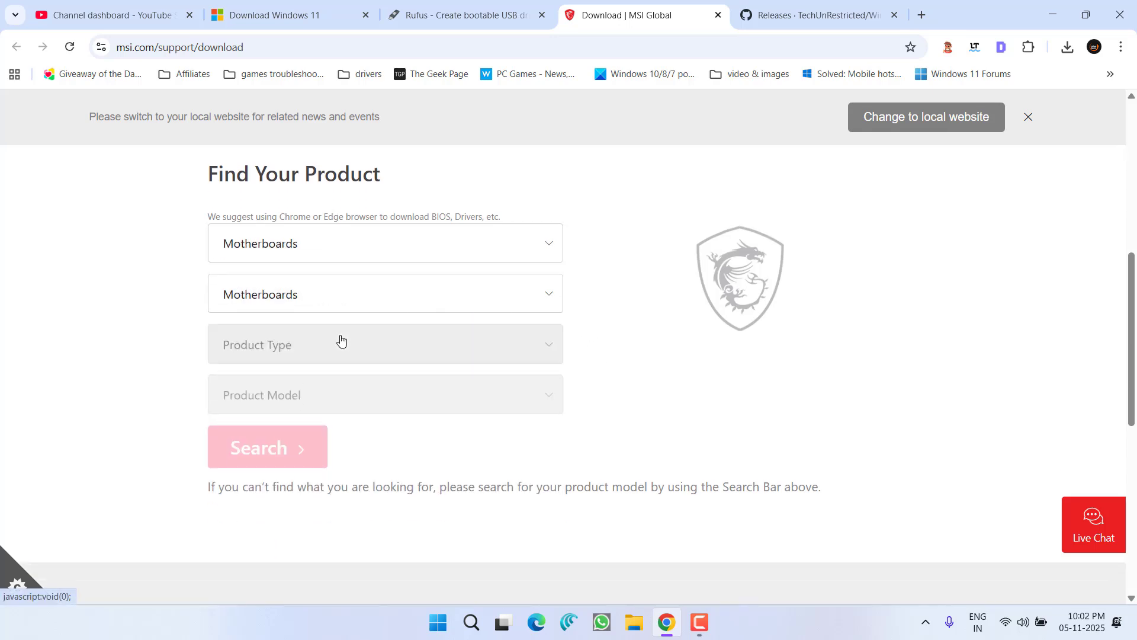
pyautogui.click(298, 355)
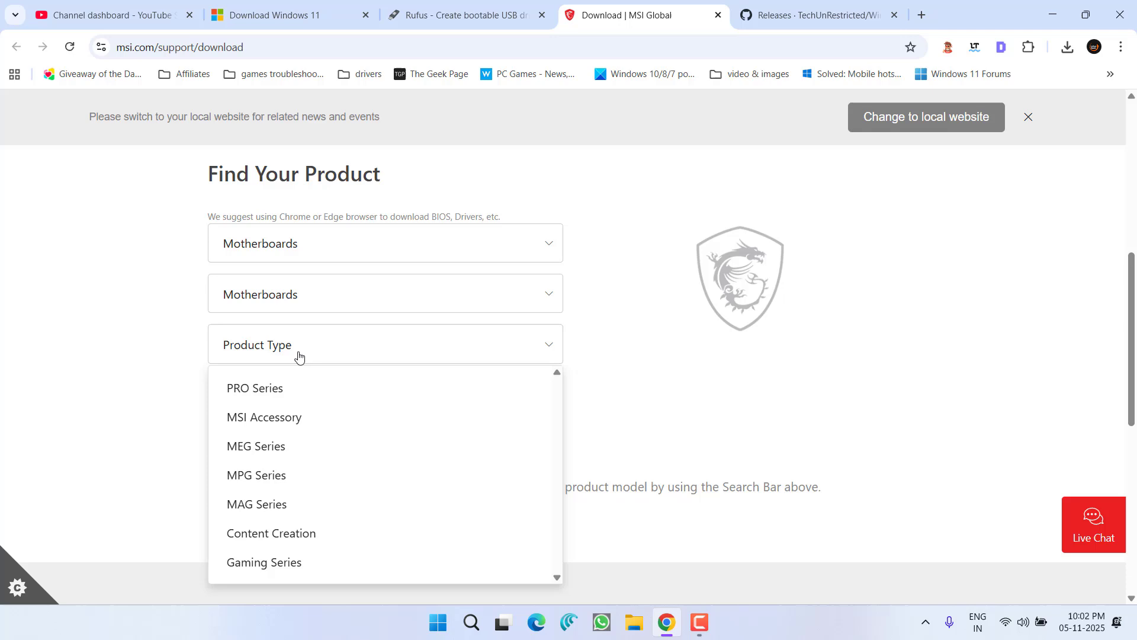
pyautogui.click(271, 561)
# Step: Pick the B650-GAMING-PLUS model, search, and show its LAN drivers under Driver
pyautogui.click(309, 407)
pyautogui.click(287, 469)
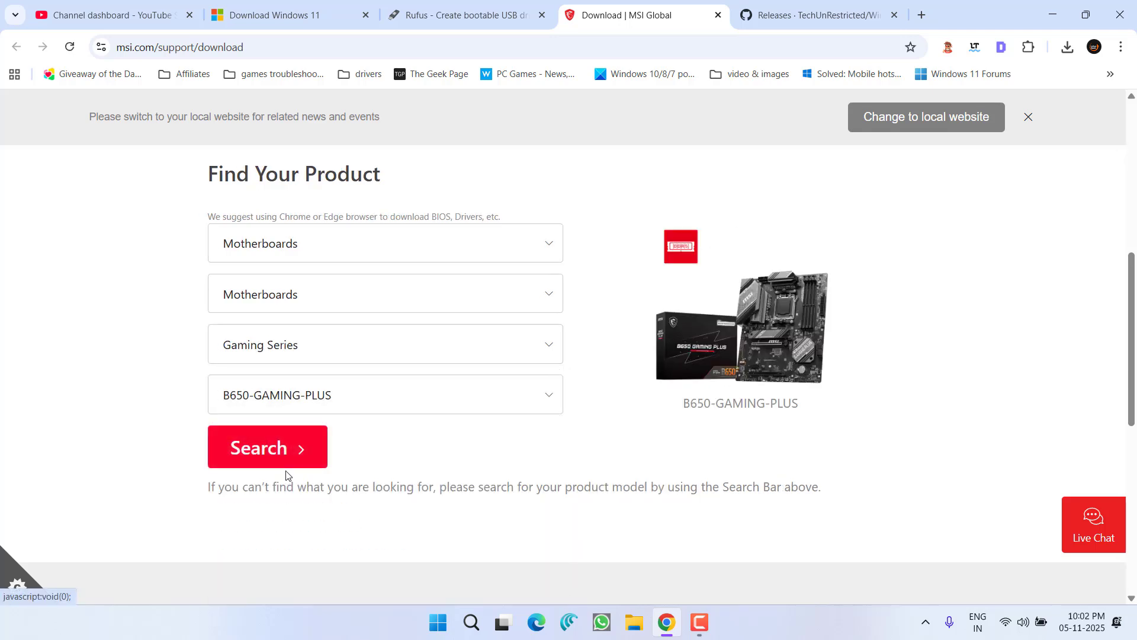
pyautogui.click(259, 455)
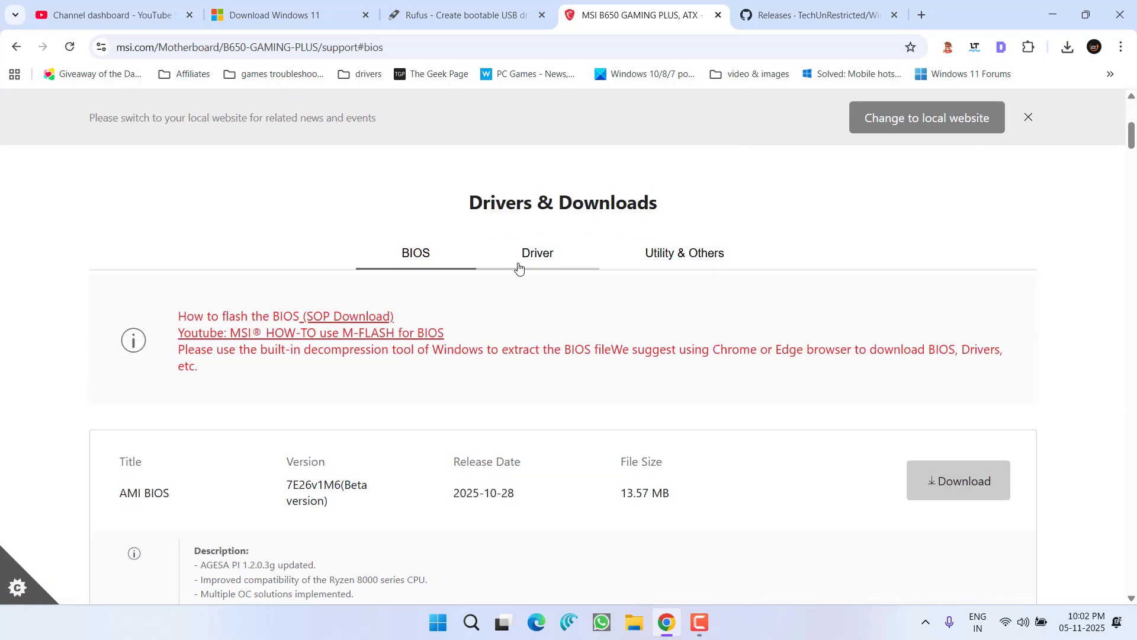
pyautogui.click(537, 256)
pyautogui.scroll(-4, 537, 258)
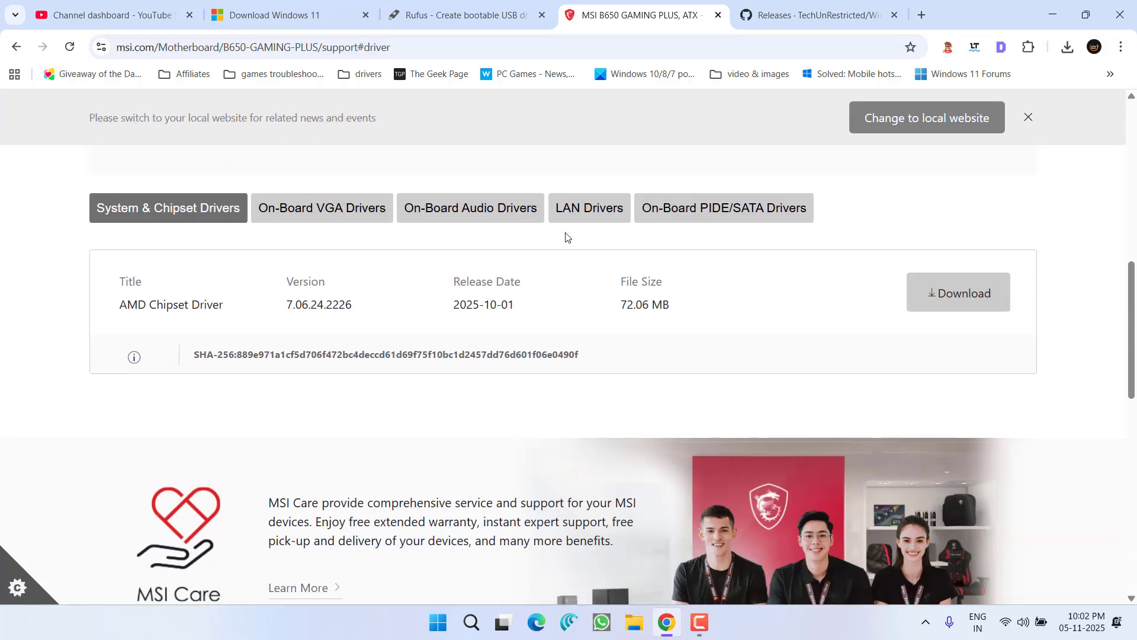
pyautogui.click(591, 216)
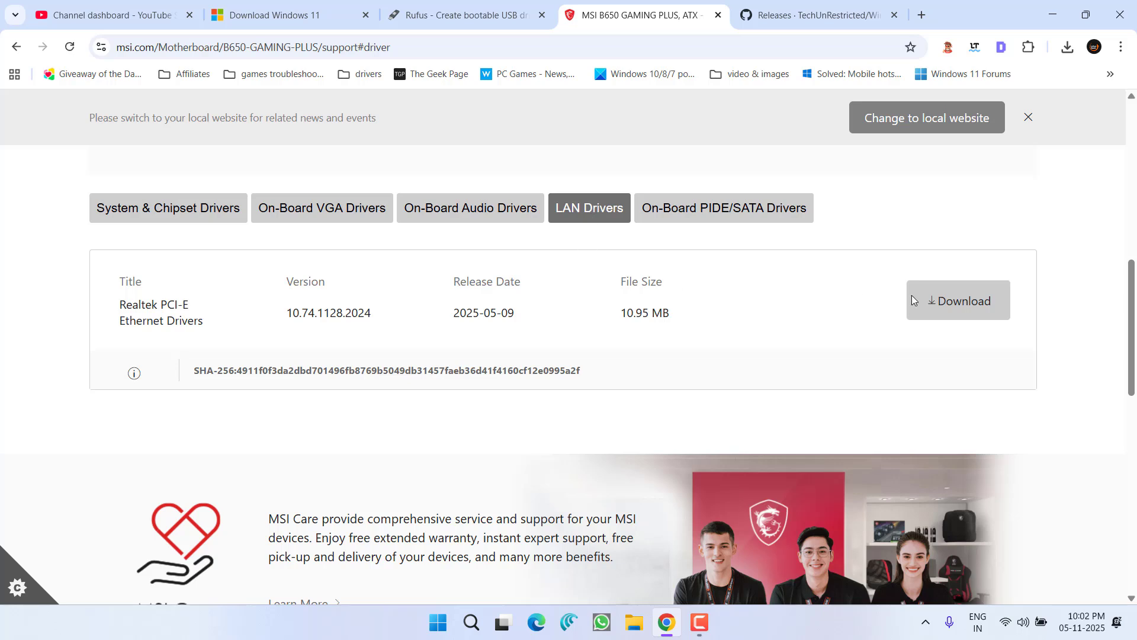
# Step: Download the Realtek PCI-E Ethernet driver zip and save it to the Desktop
pyautogui.click(951, 301)
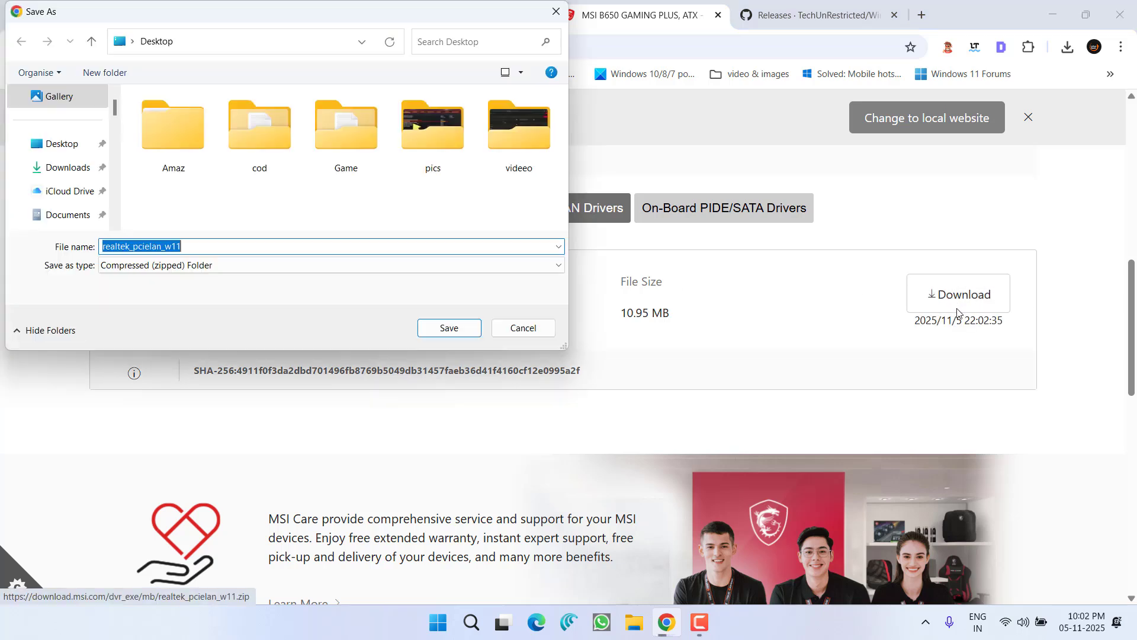
pyautogui.click(57, 144)
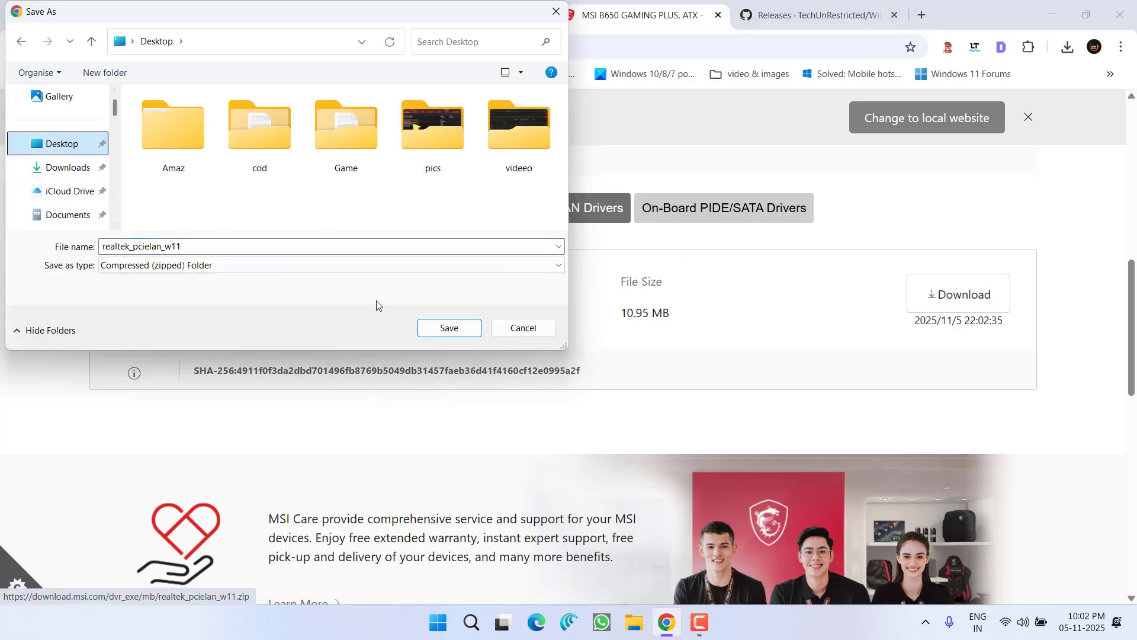
pyautogui.click(448, 327)
# Step: Open realtek_pcielan_w11.zip to check its driver folder, then return to the top of the MSI page
pyautogui.click(939, 90)
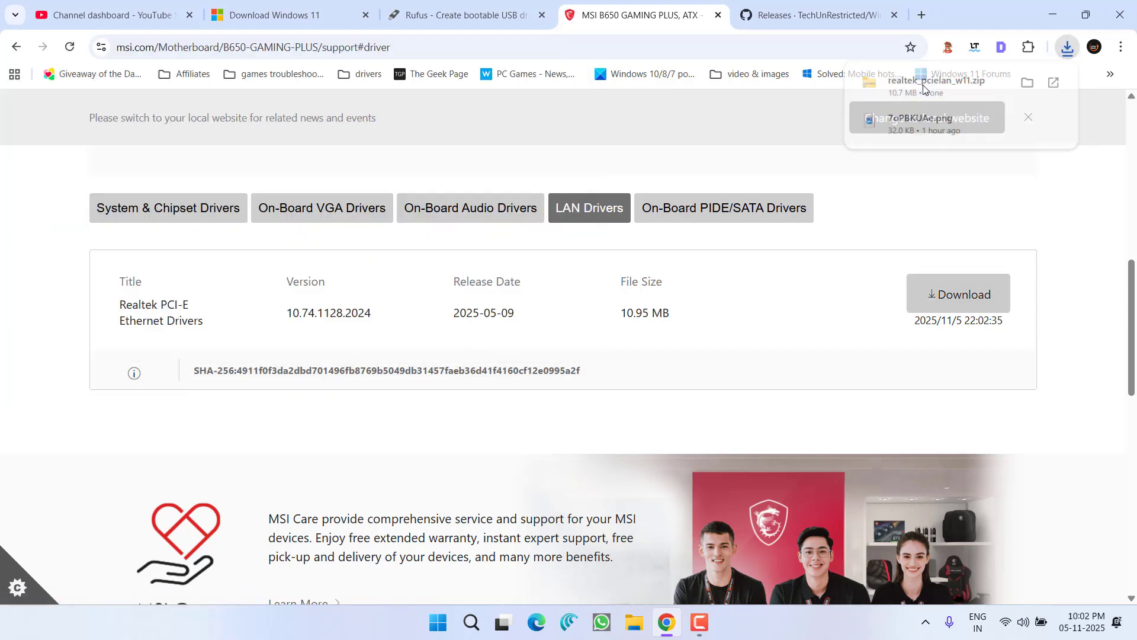
pyautogui.click(585, 140)
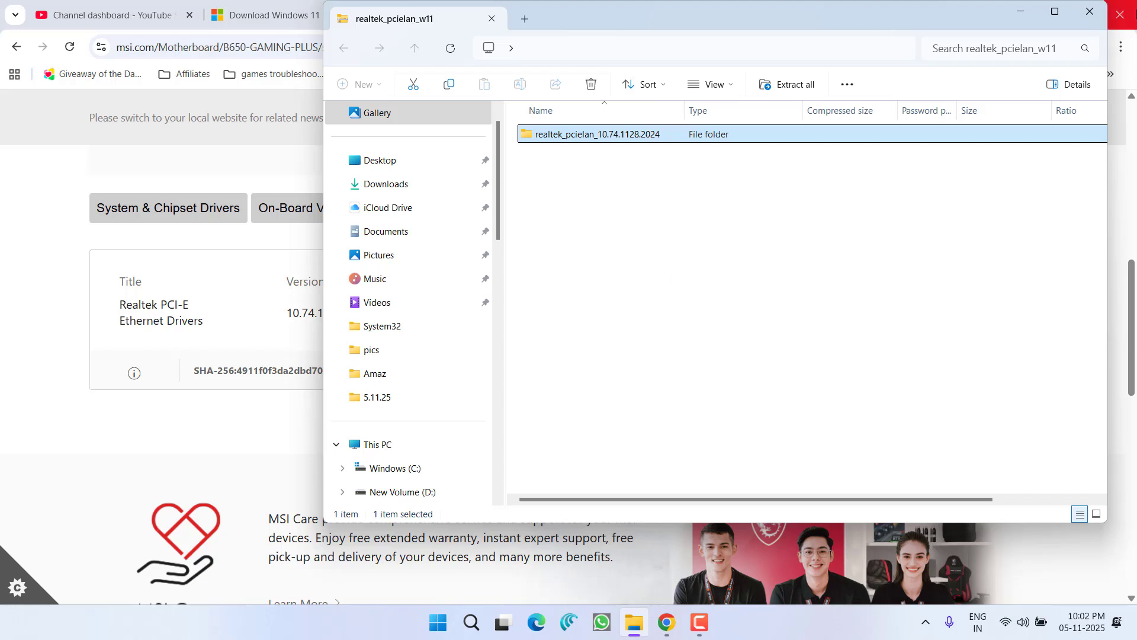
pyautogui.click(1090, 11)
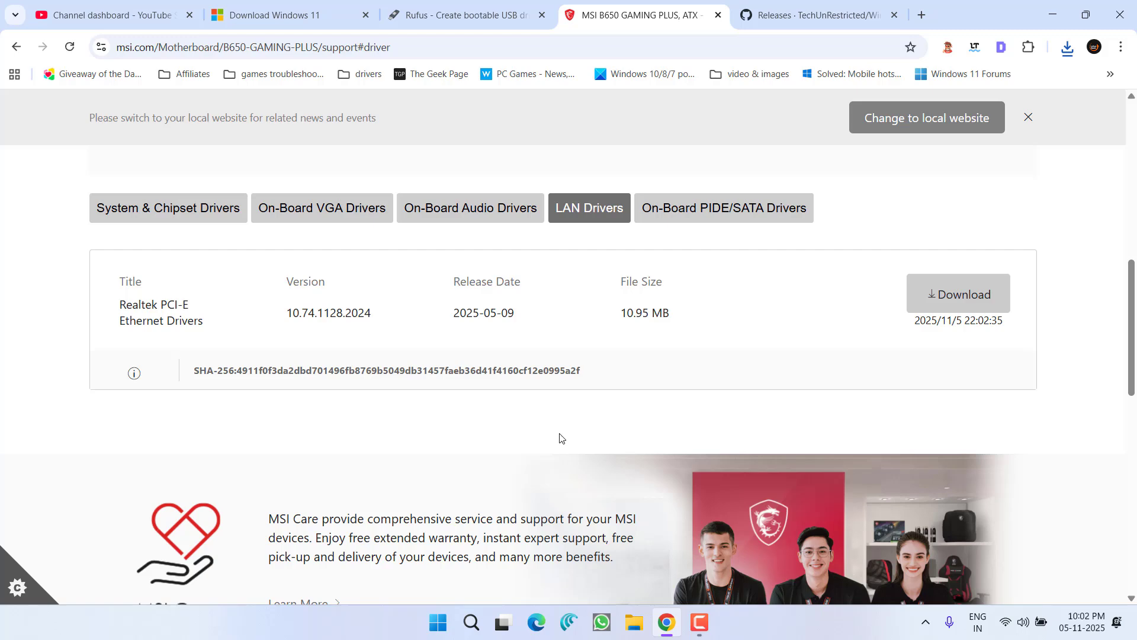
pyautogui.scroll(8, 569, 424)
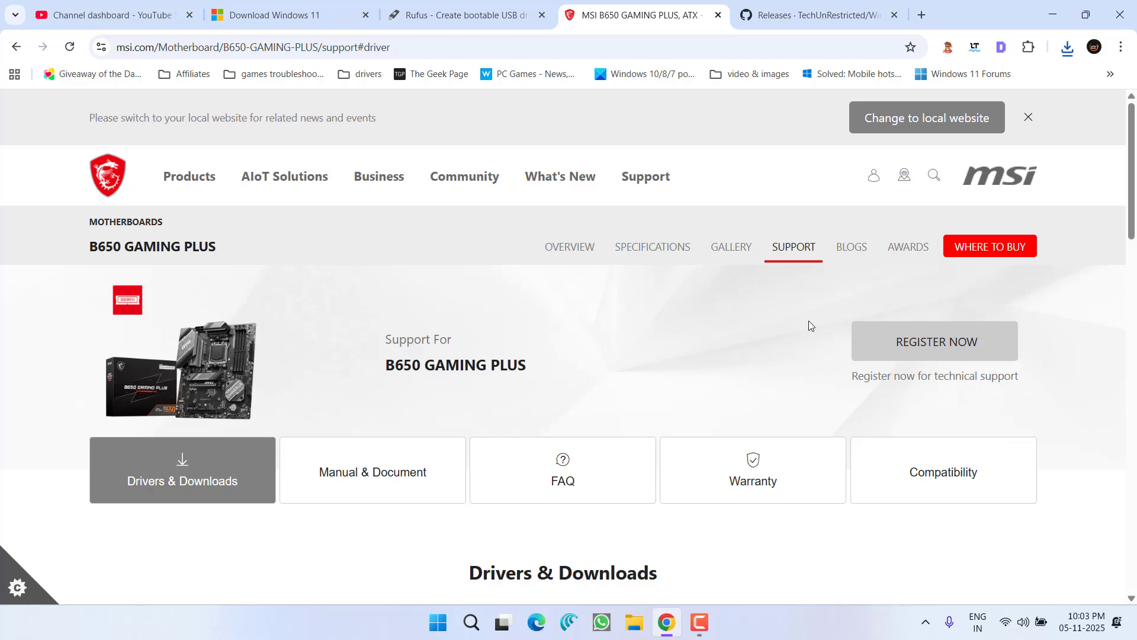
# Step: Switch to the WinDiskWriter GitHub releases tab and browse release 1.3's assets, including WinDiskWriter.1.3.zip
pyautogui.hotkey('ctrl', 'Tab')
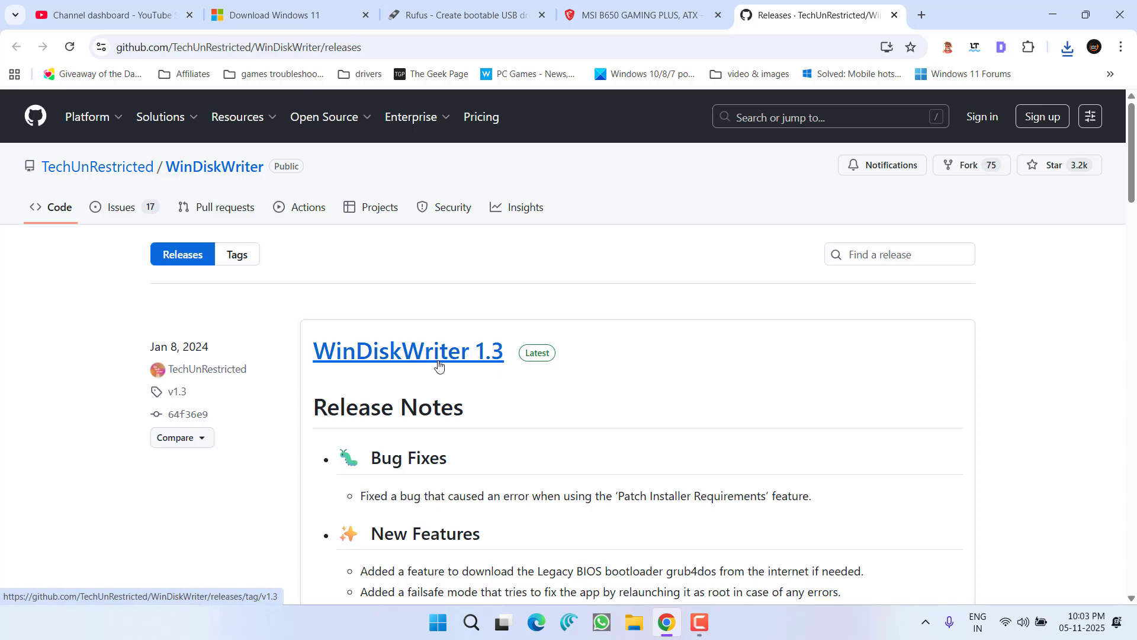
pyautogui.scroll(-1, 489, 355)
pyautogui.scroll(-2, 488, 354)
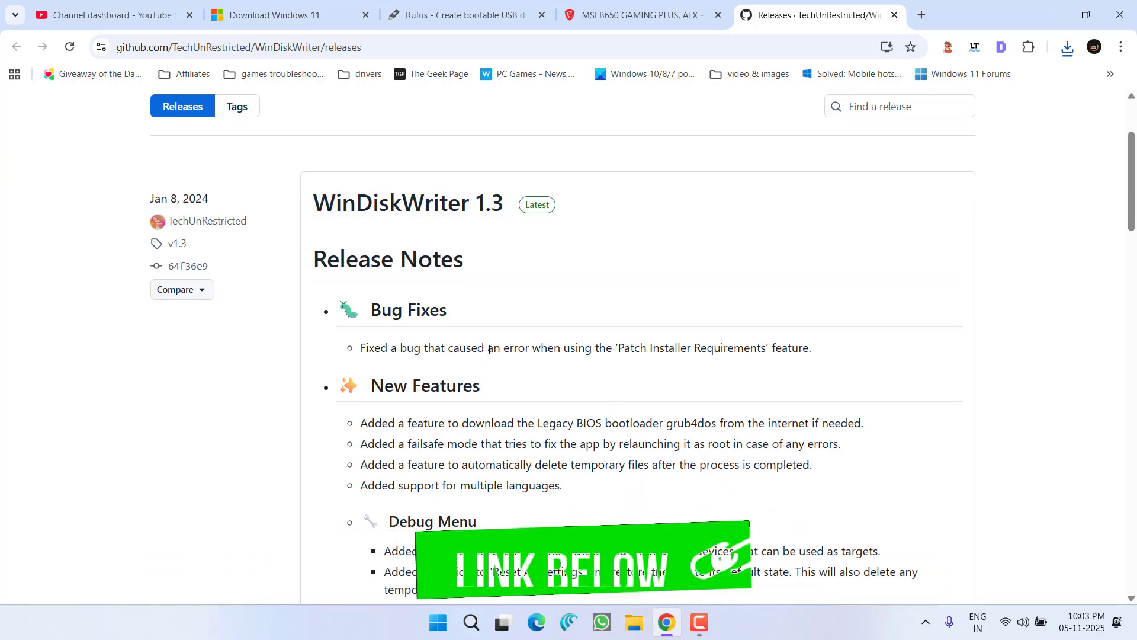
pyautogui.scroll(-6, 492, 354)
pyautogui.scroll(-5, 494, 353)
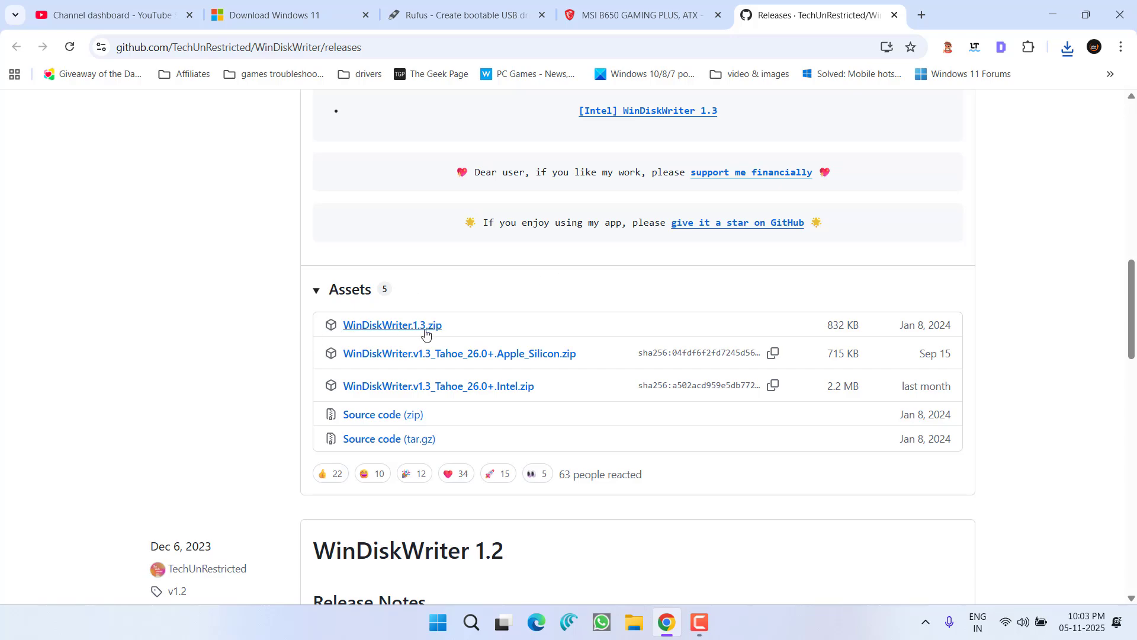
pyautogui.scroll(-3, 703, 341)
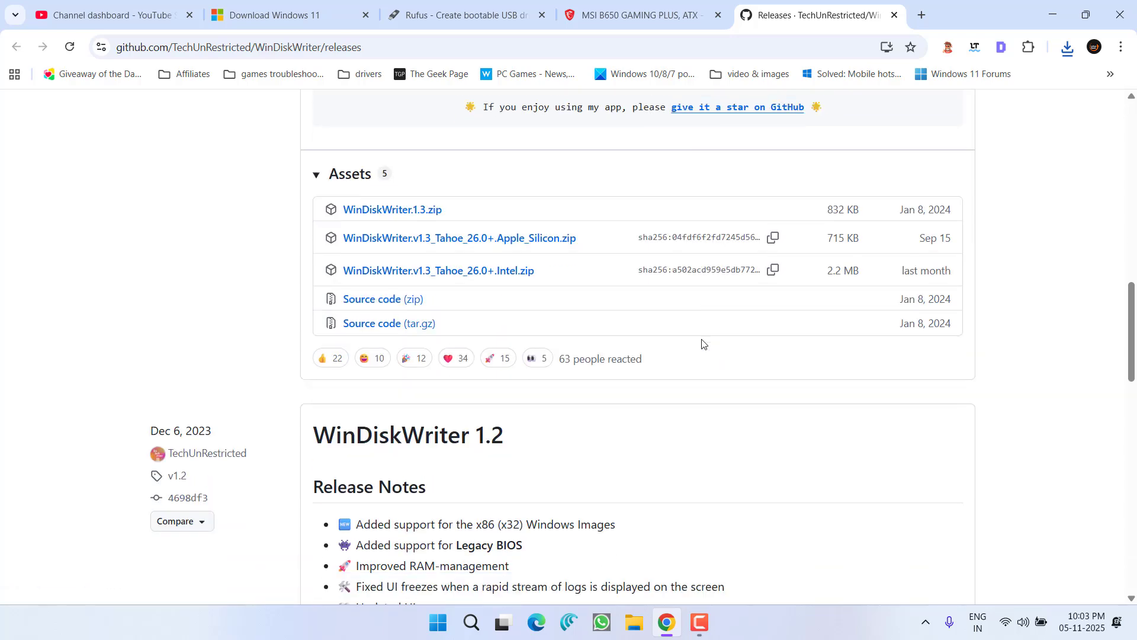
pyautogui.scroll(-18, 695, 377)
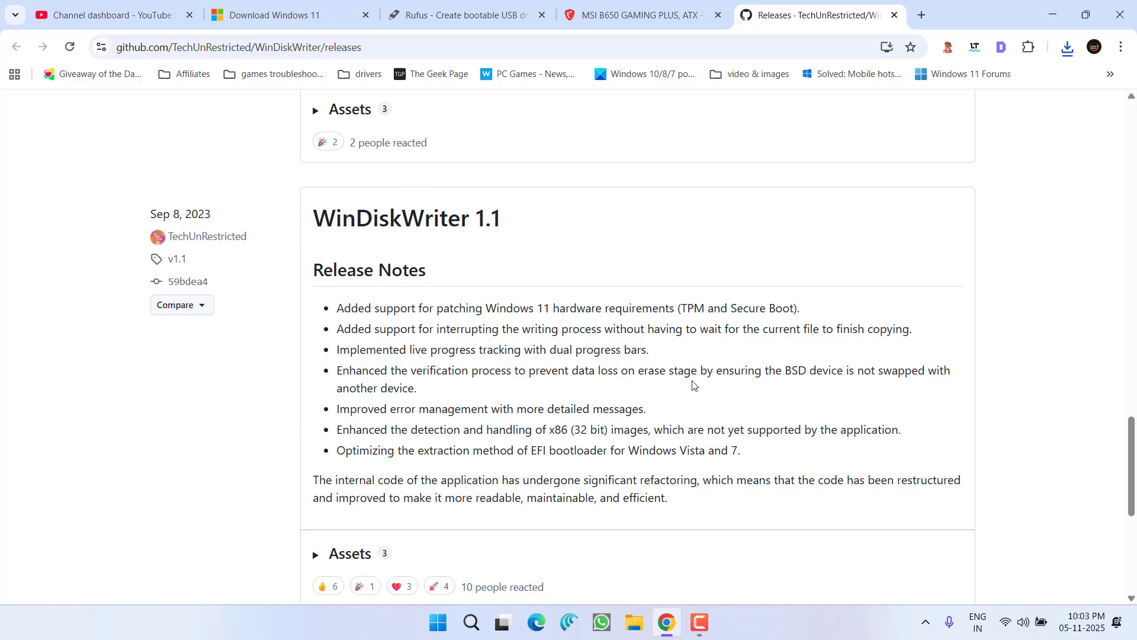
pyautogui.scroll(20, 689, 387)
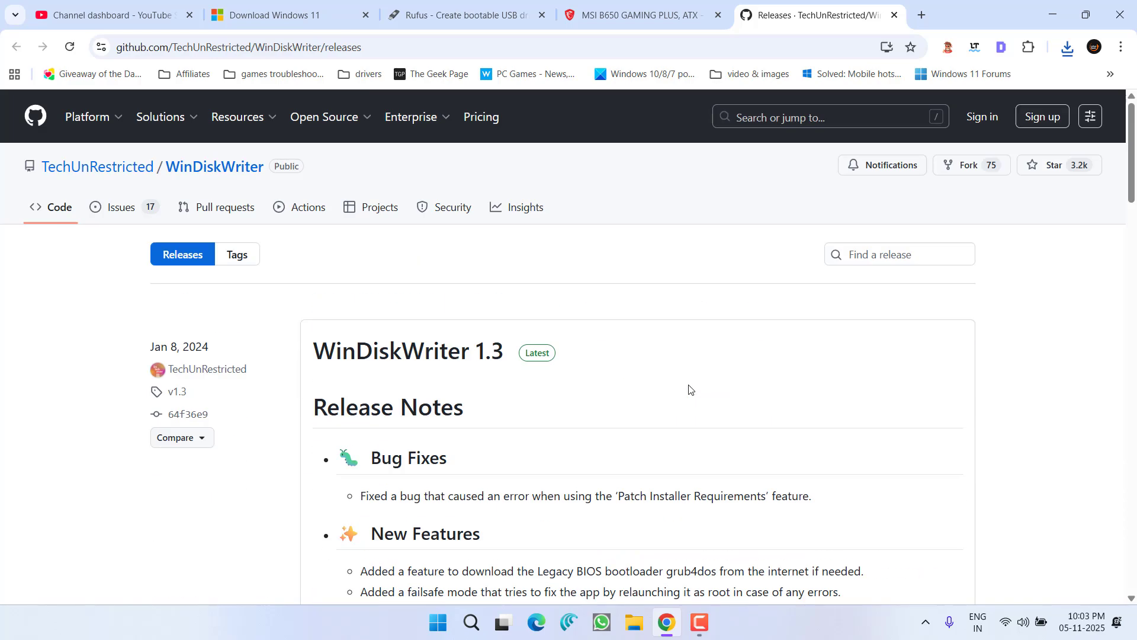